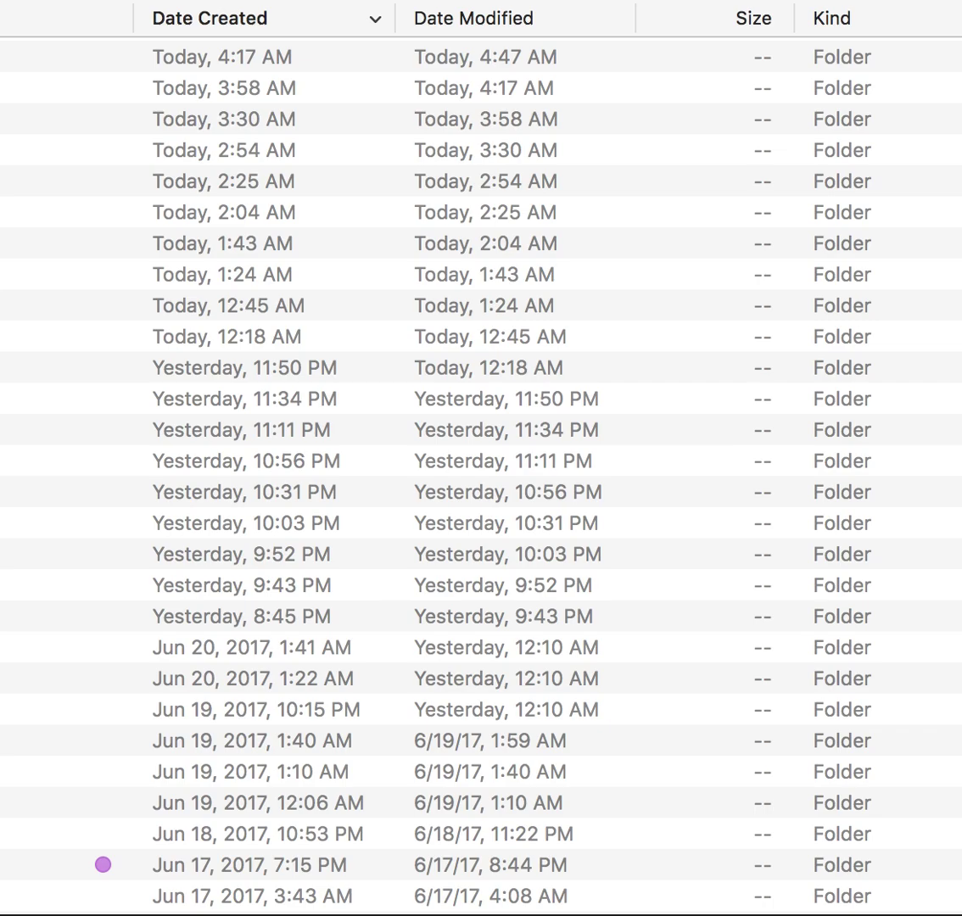
scroll(481, 458, up, 1)
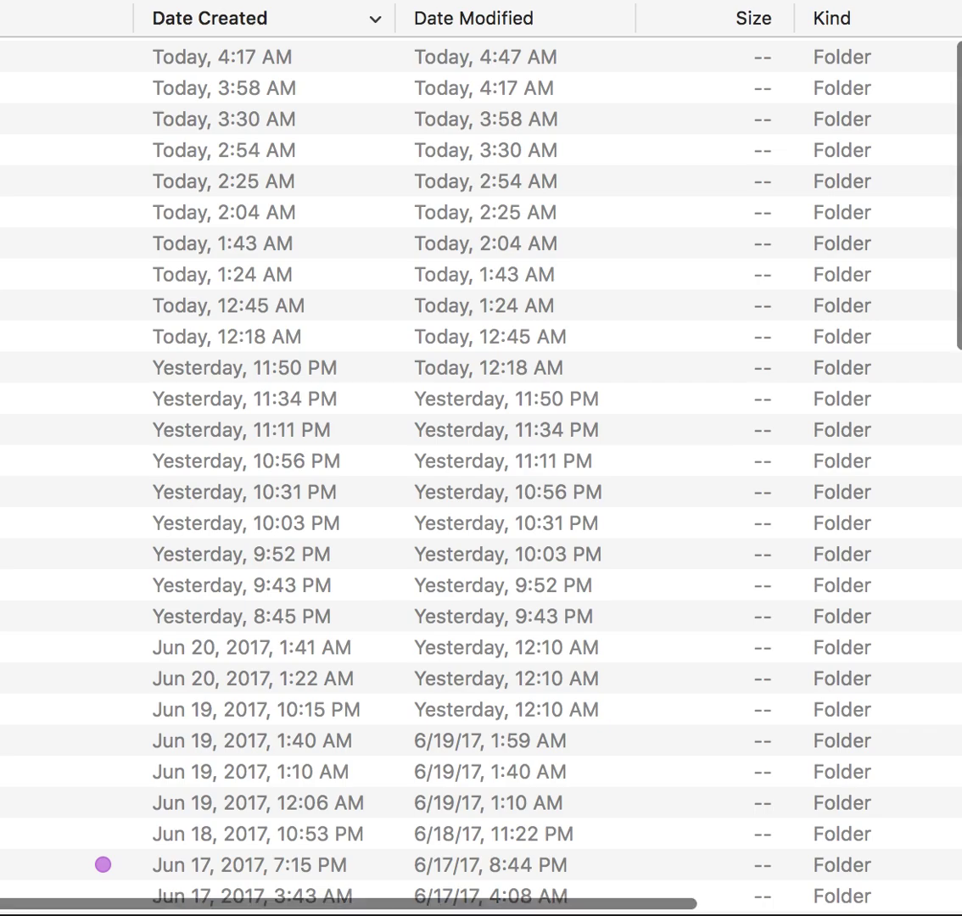
scroll(481, 458, down, 1)
scroll(482, 458, down, 5)
scroll(481, 458, down, 3)
scroll(481, 458, down, 2)
scroll(481, 458, up, 2)
scroll(481, 458, up, 1)
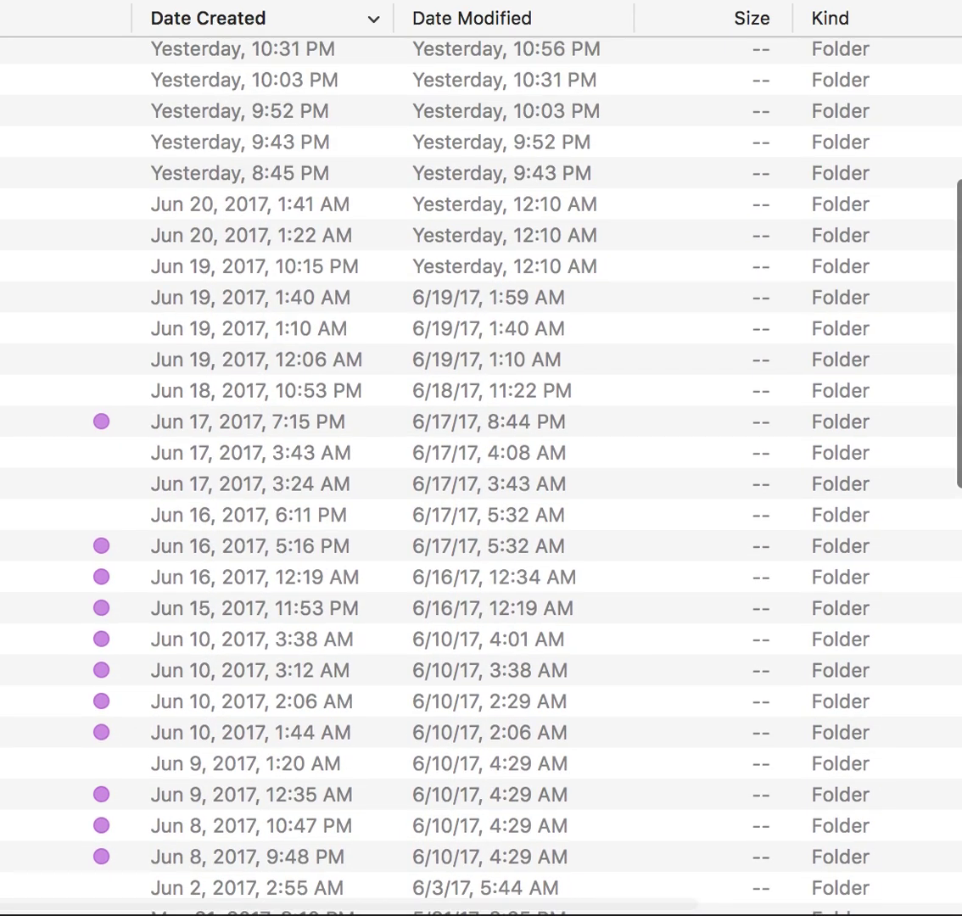
scroll(481, 458, up, 1)
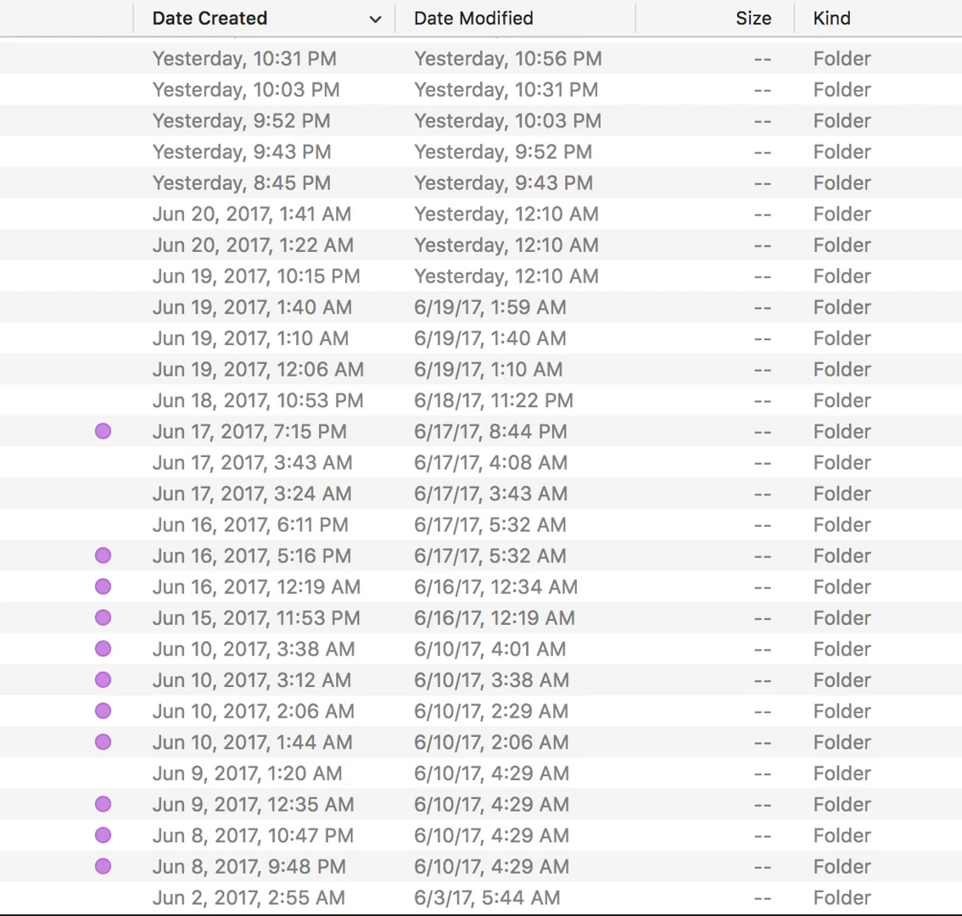
scroll(424, 424, up, 1)
scroll(424, 425, up, 10)
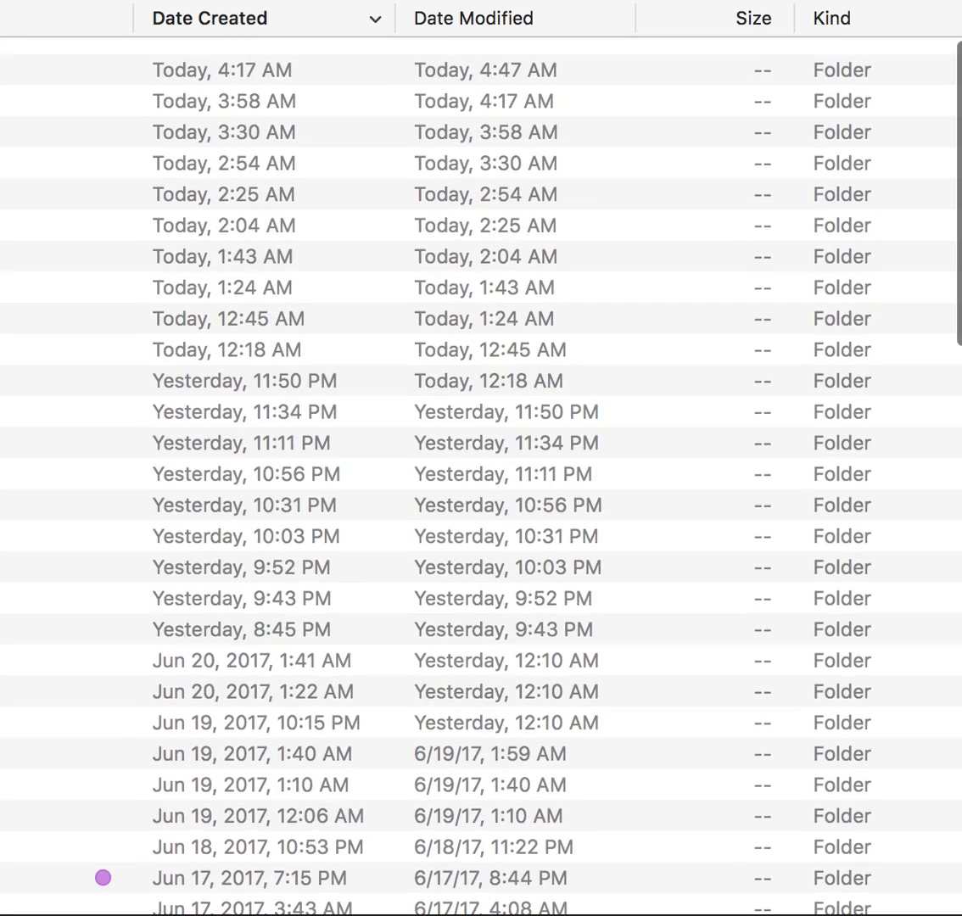
scroll(481, 475, down, 5)
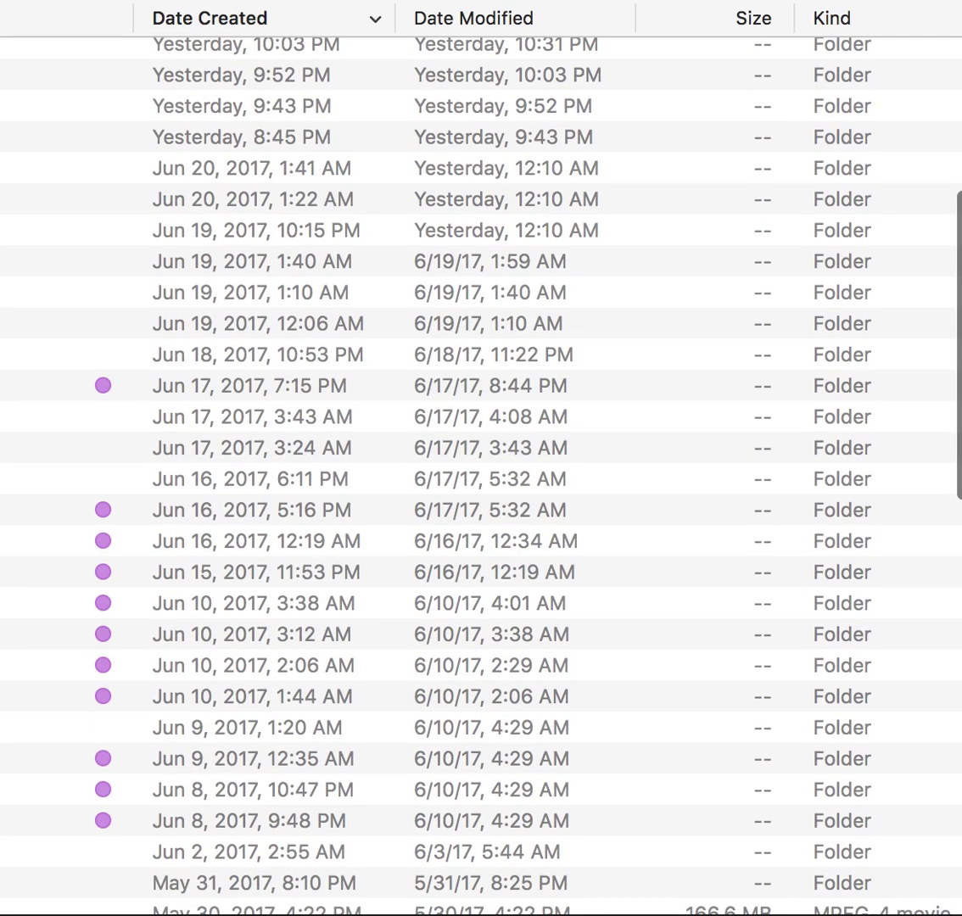
scroll(481, 475, down, 1)
scroll(481, 476, up, 2)
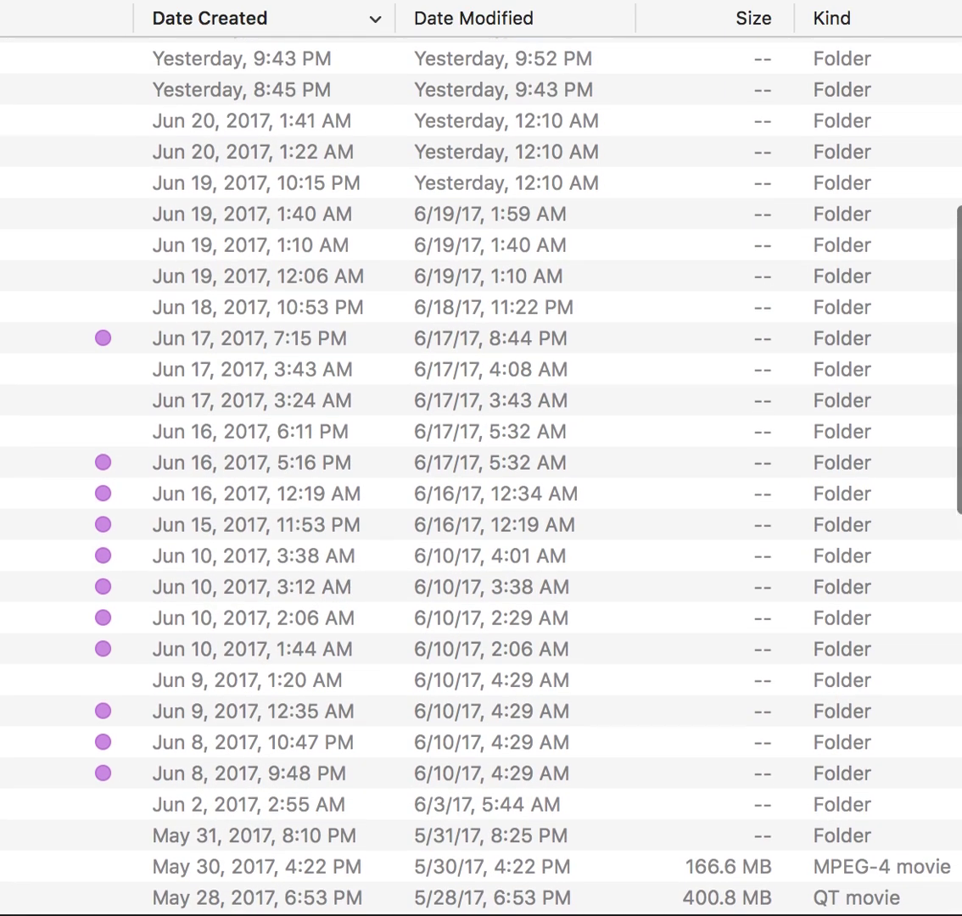